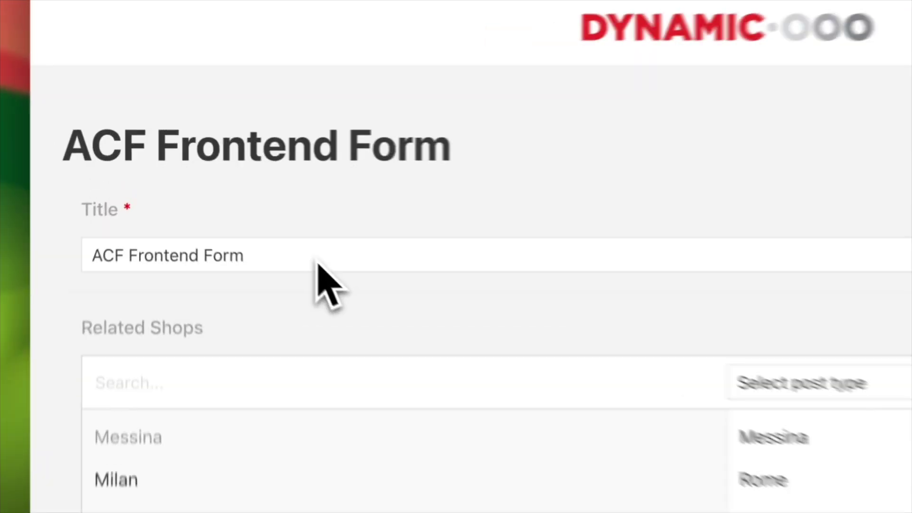
Append ' Updated' to the form title and remove Messina and Rome from Related Shops
left_click(254, 224)
type("Updated")
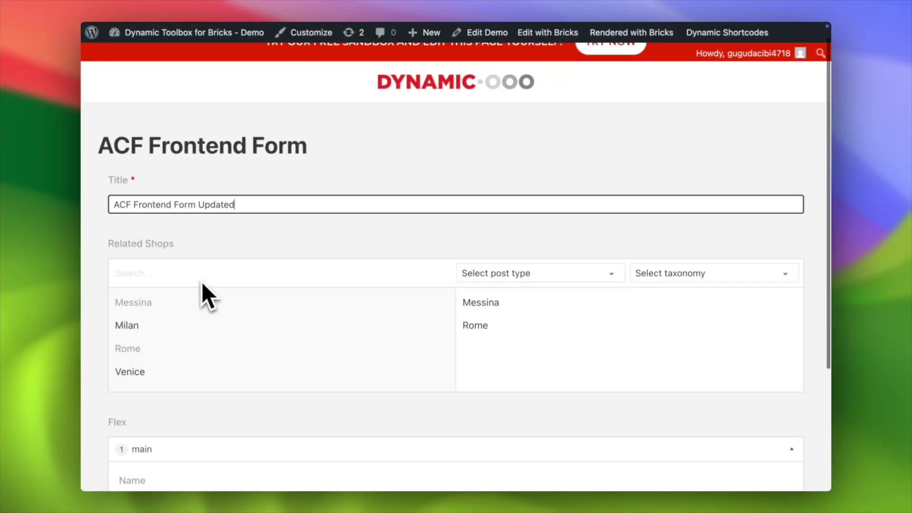
scroll(202, 285, "down", 1)
left_click(789, 276)
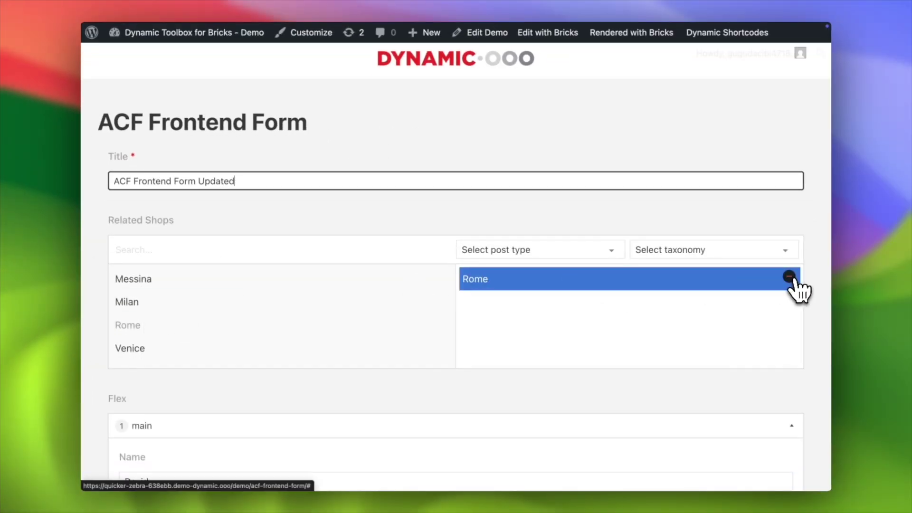
left_click(789, 278)
Add a second row to the Flex field using the main layout
scroll(373, 373, "down", 3)
scroll(370, 372, "down", 4)
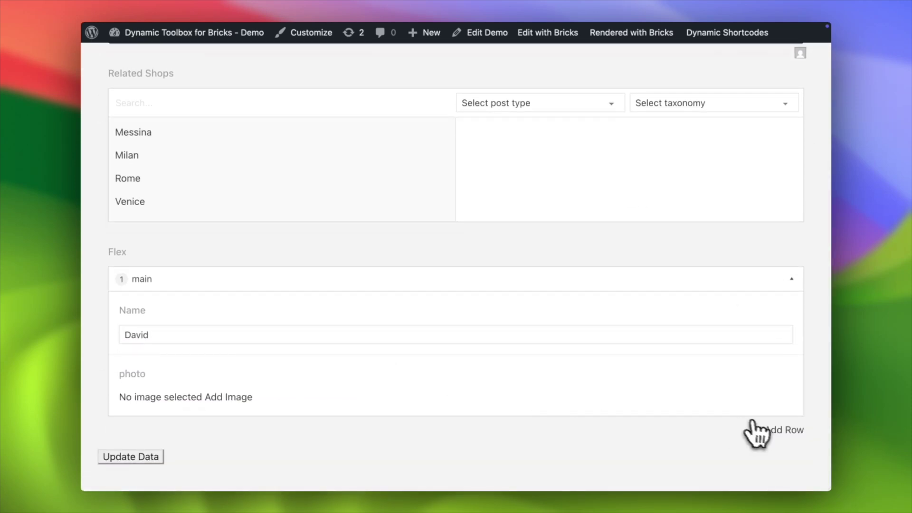
left_click(777, 431)
left_click(702, 437)
scroll(610, 362, "down", 5)
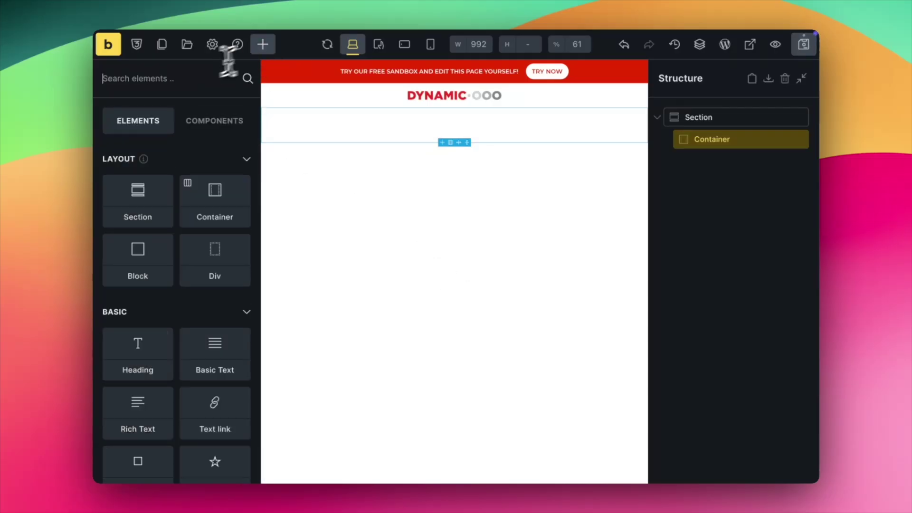
Add a Dynamic Charts element to the Container and set its width to 100%
type("chart")
left_click(214, 179)
left_click(729, 164)
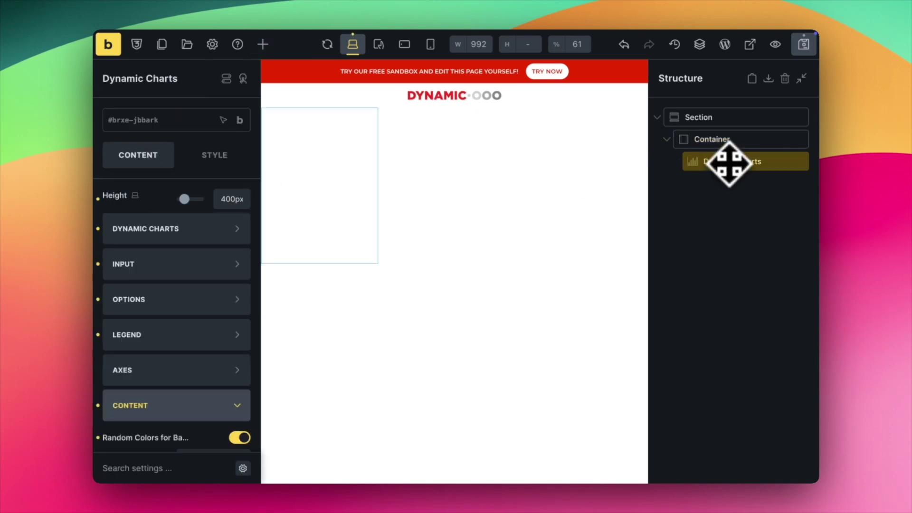
left_click(215, 157)
left_click(218, 209)
scroll(204, 306, "down", 5)
left_click(205, 303)
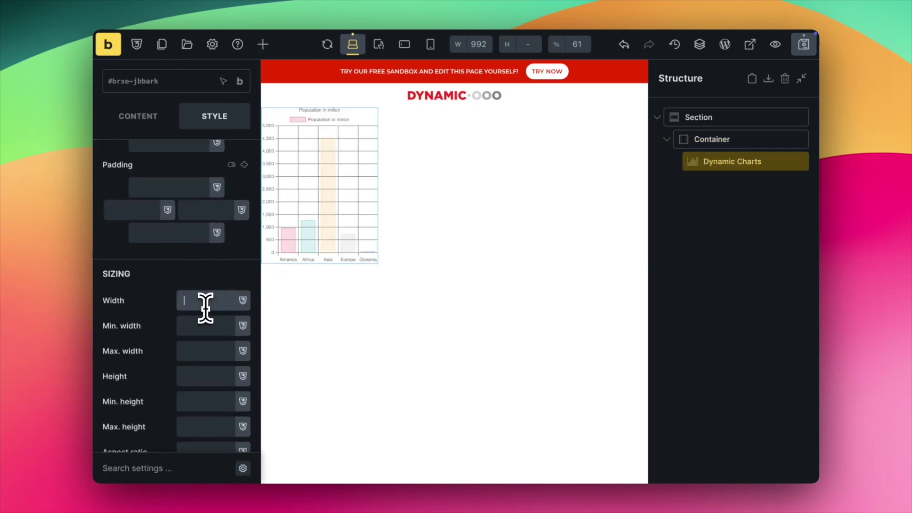
type("100%")
Change the chart type to Radar, then to Doughnut
left_click(152, 123)
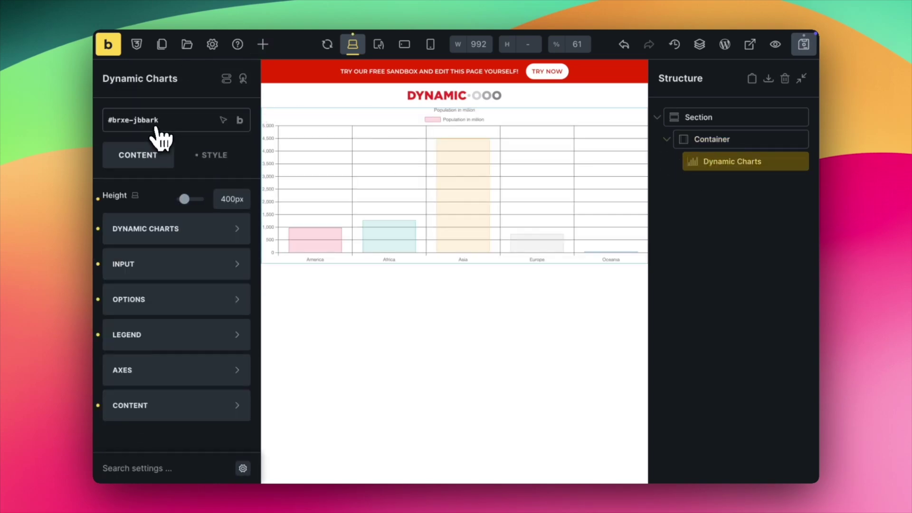
left_click(175, 233)
left_click(194, 284)
left_click(189, 340)
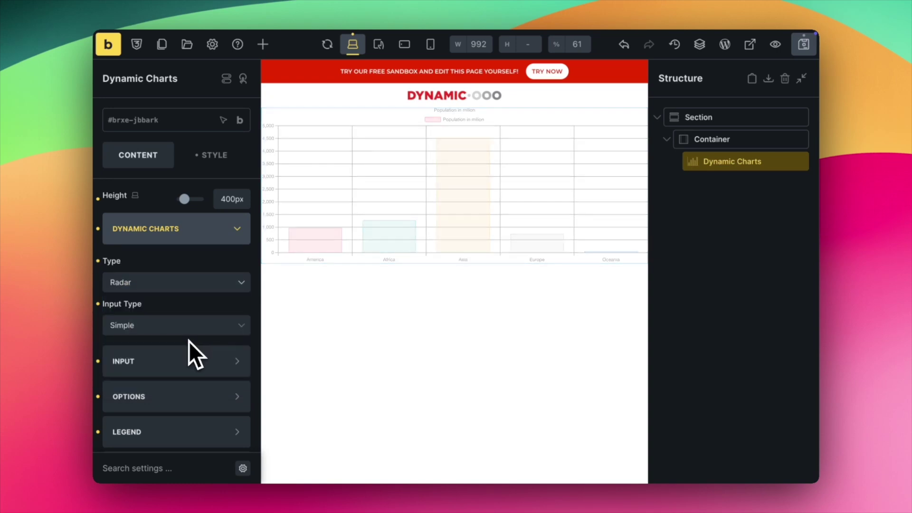
left_click(233, 238)
left_click(225, 236)
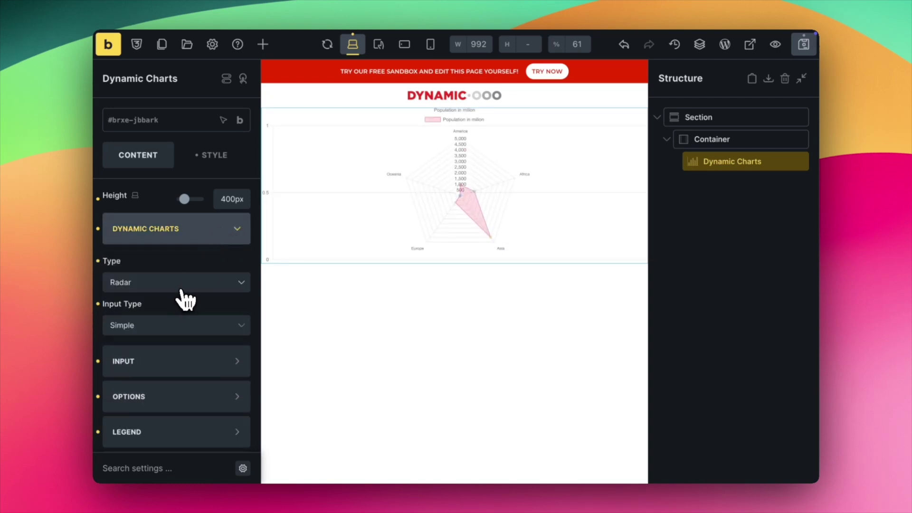
left_click(182, 285)
left_click(166, 359)
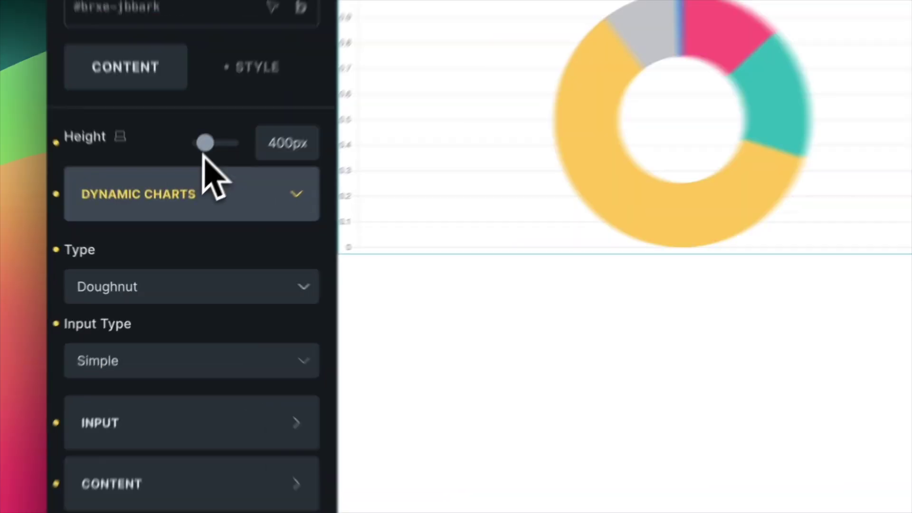
Raise the chart height to 770px, keep the Simple input type, and select the border width value
left_click_drag(205, 143, 212, 143)
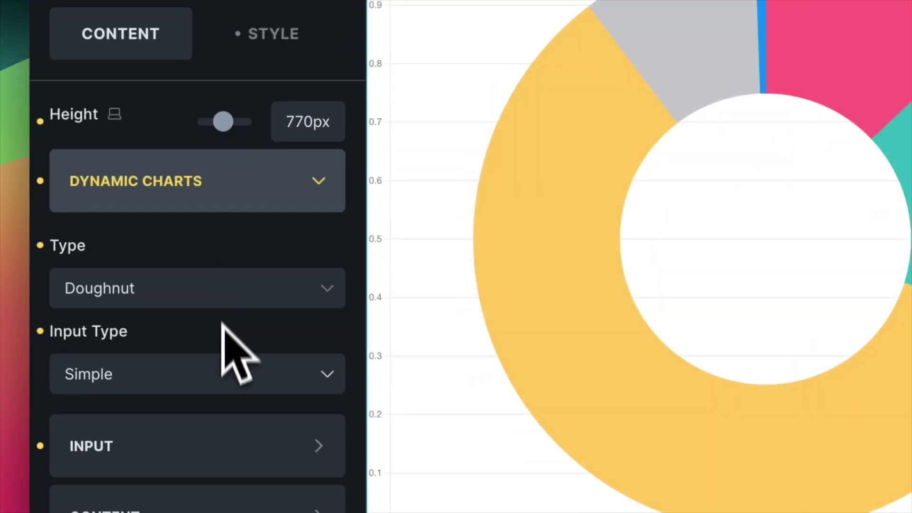
left_click(237, 374)
left_click(213, 293)
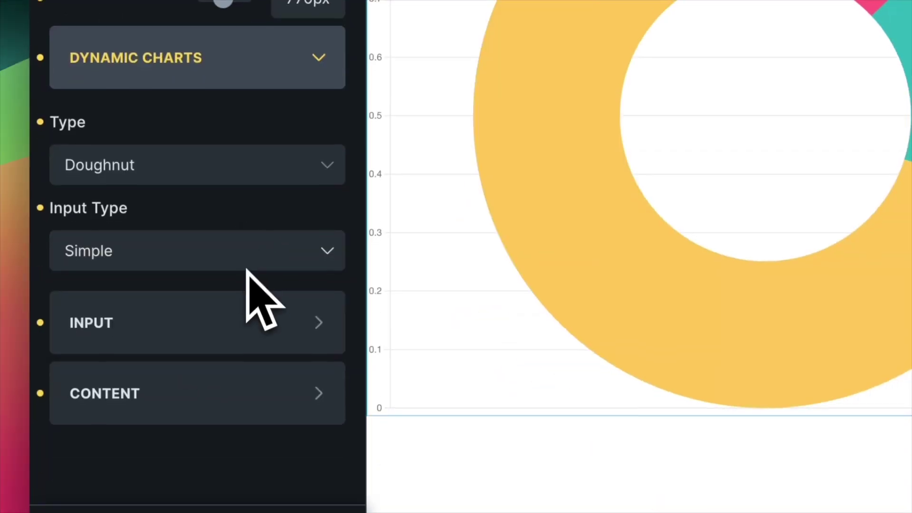
left_click(235, 392)
left_click_drag(248, 306, 207, 311)
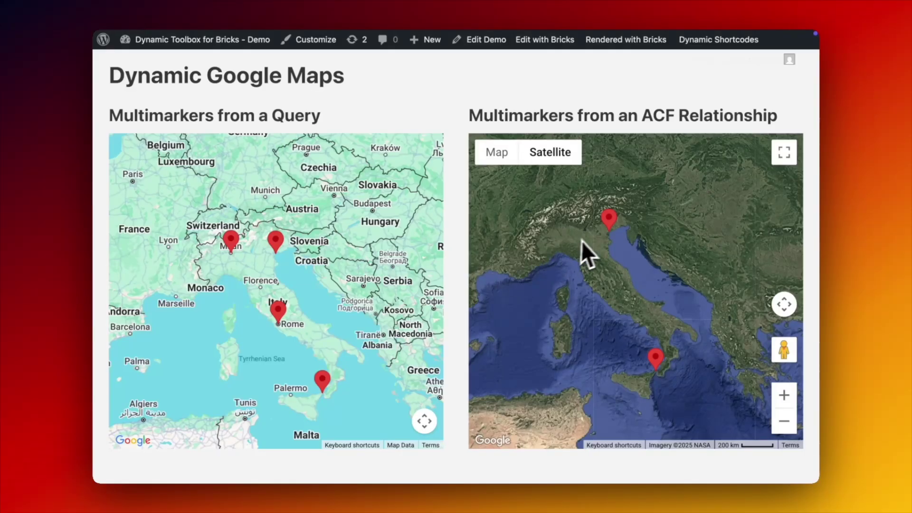
Open and close the Venice marker popup, then pan the satellite map south toward Sicily
left_click(609, 223)
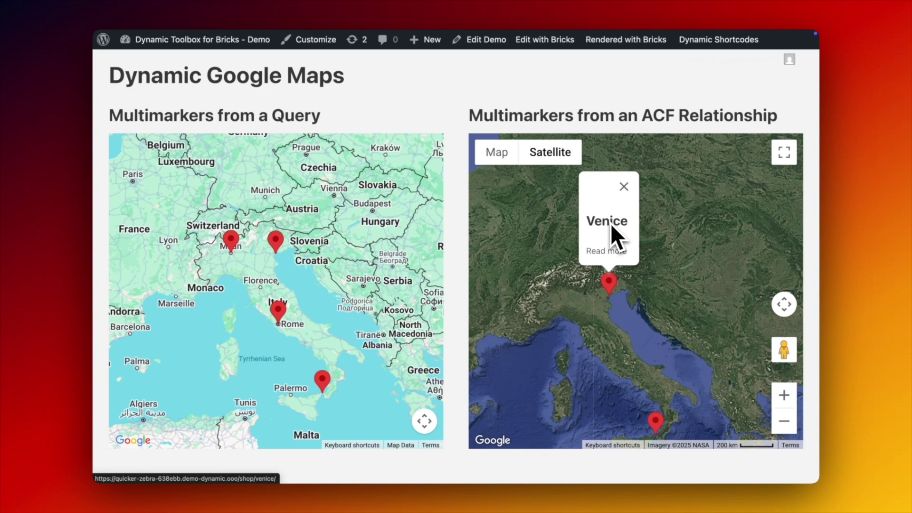
left_click(624, 186)
left_click_drag(647, 358, 647, 204)
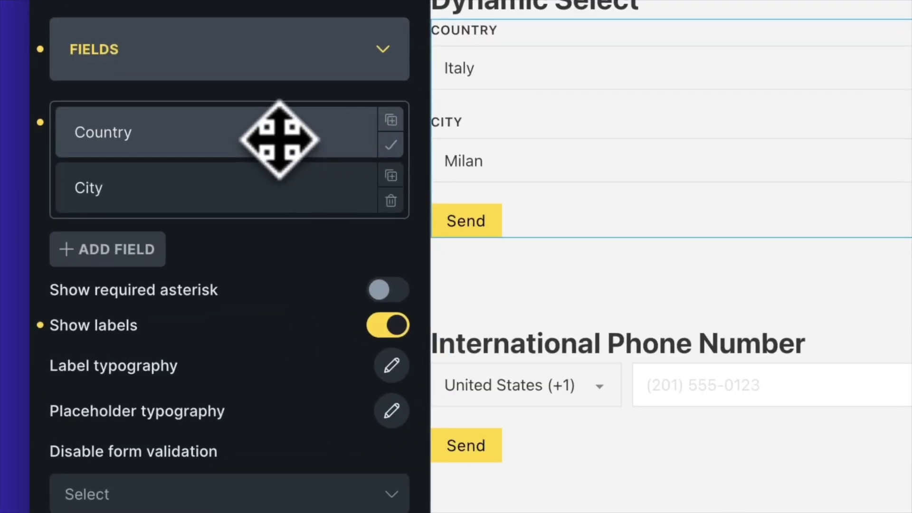
Expand the Country field to review its name and options
left_click(279, 139)
scroll(260, 240, "down", 8)
left_click_drag(220, 258, 67, 264)
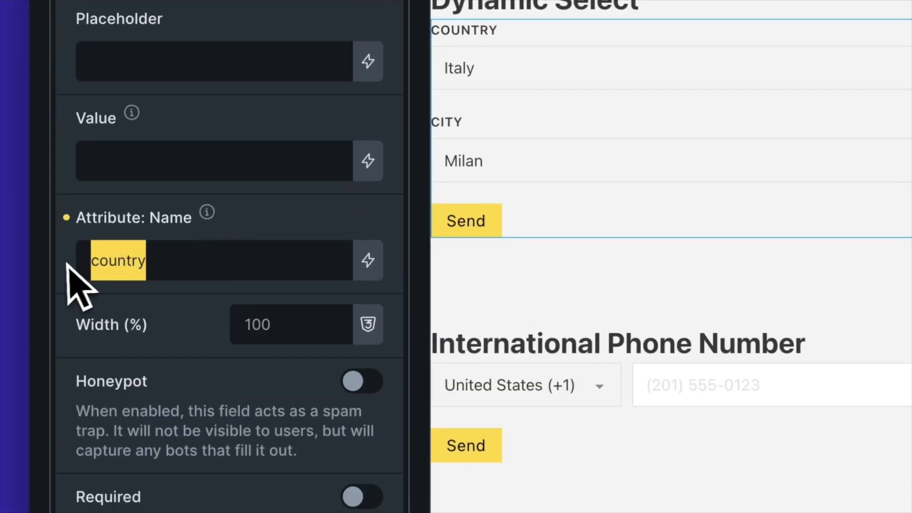
scroll(163, 312, "down", 6)
left_click_drag(166, 316, 90, 278)
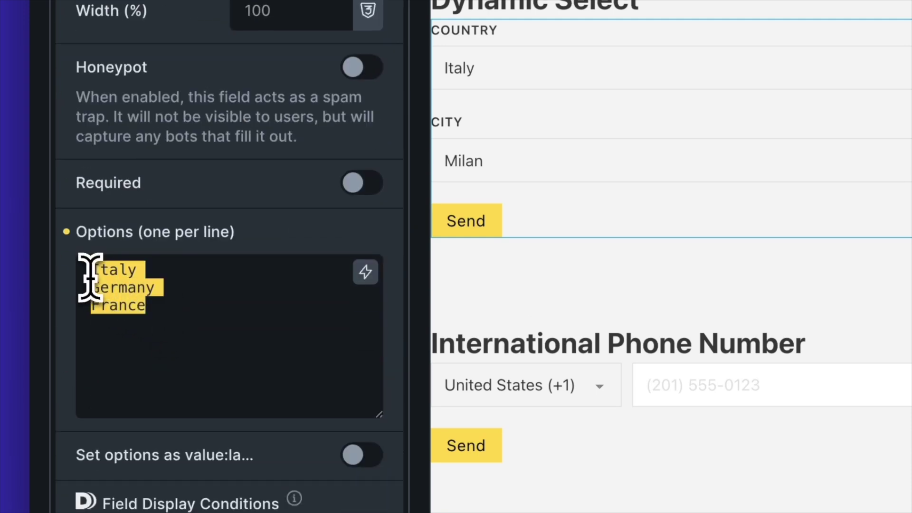
scroll(91, 278, "down", 6)
Expand the City field, inspect the Italy rule's source value, then open the Germany rule
left_click(157, 378)
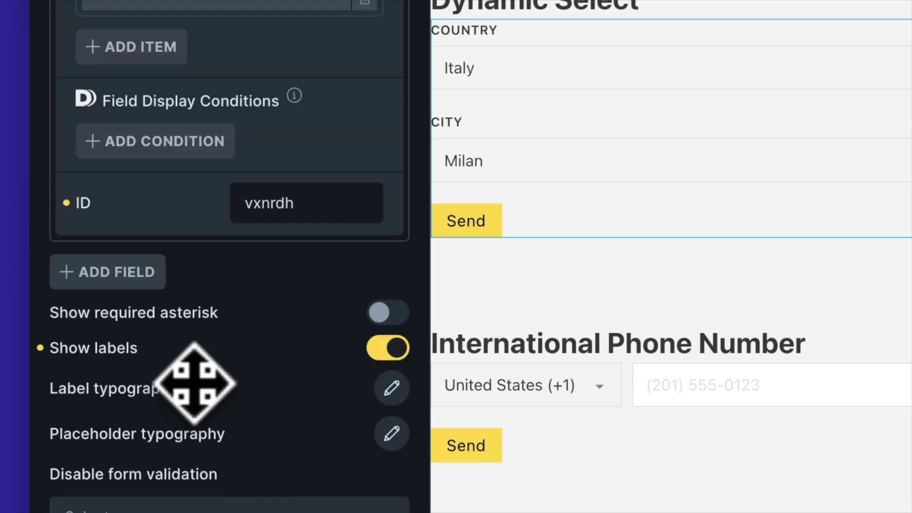
scroll(190, 381, "up", 6)
left_click(263, 131)
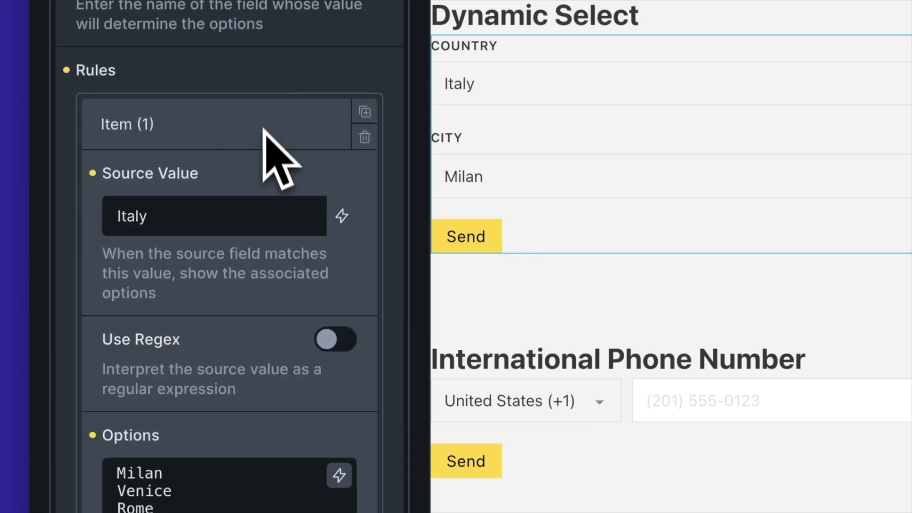
left_click(247, 207)
scroll(336, 372, "down", 4)
left_click_drag(185, 346, 127, 300)
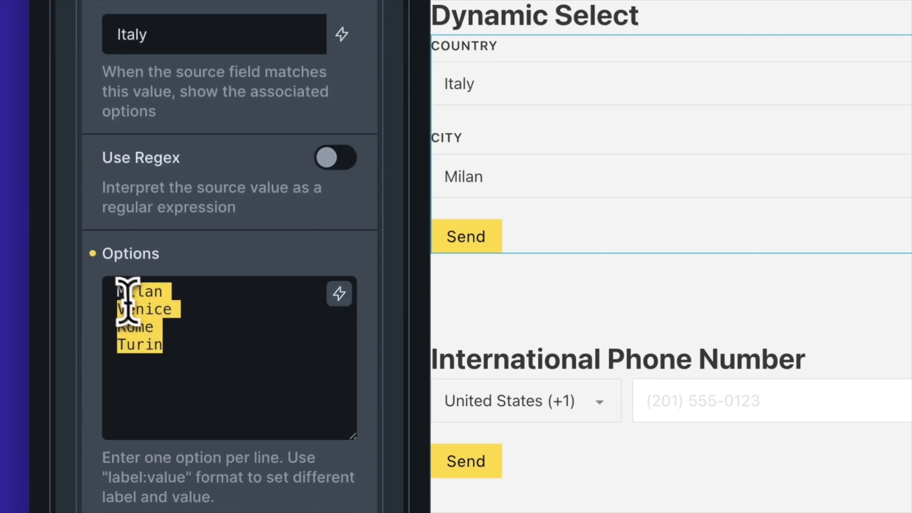
scroll(143, 289, "up", 6)
left_click(203, 238)
left_click(194, 294)
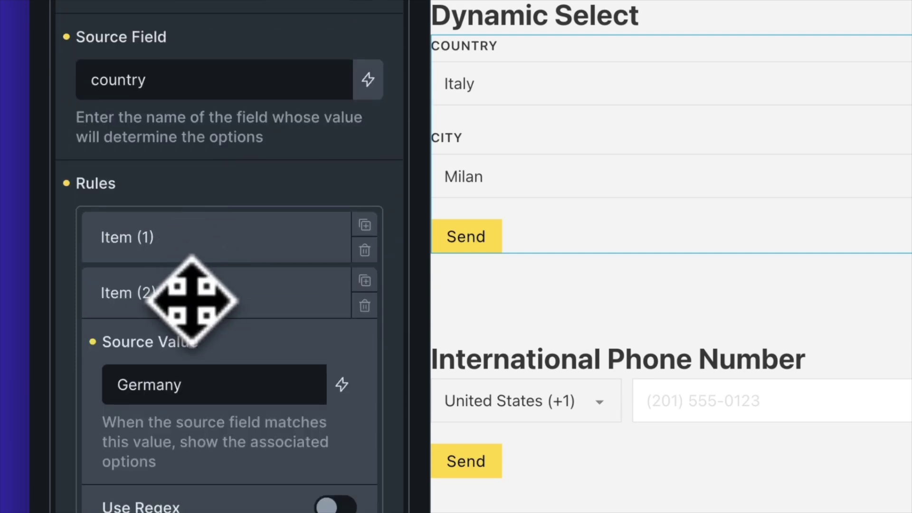